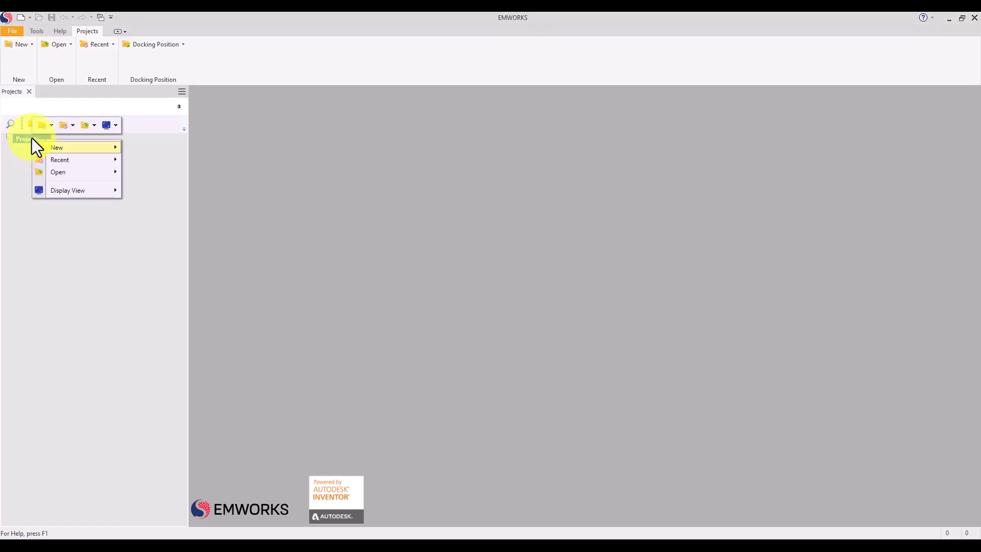
Create the standard project EMWProject43 and start opening a design into its Designs folder
{"action": "mouse_move", "coordinate": [105, 147]}
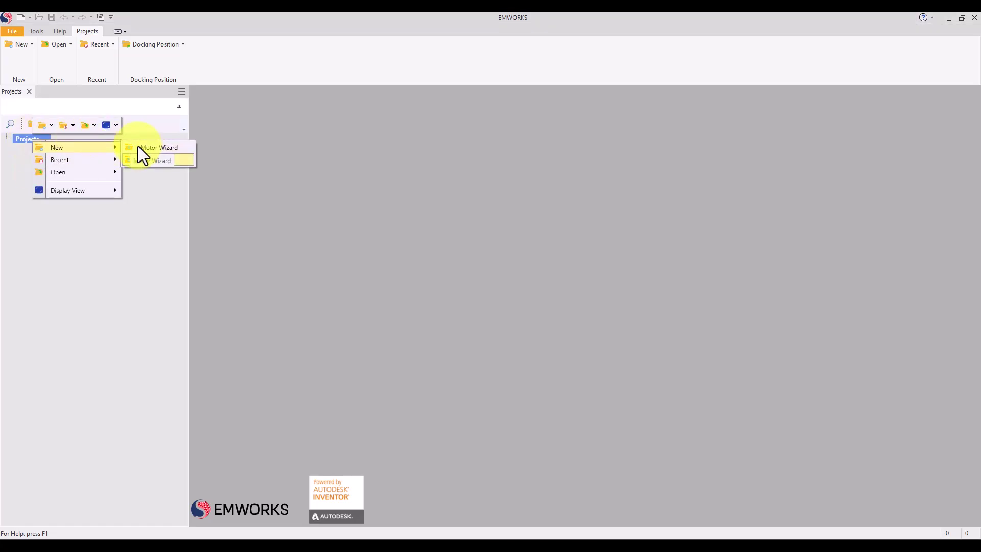
{"action": "key", "text": "Escape"}
{"action": "key", "text": "Escape"}
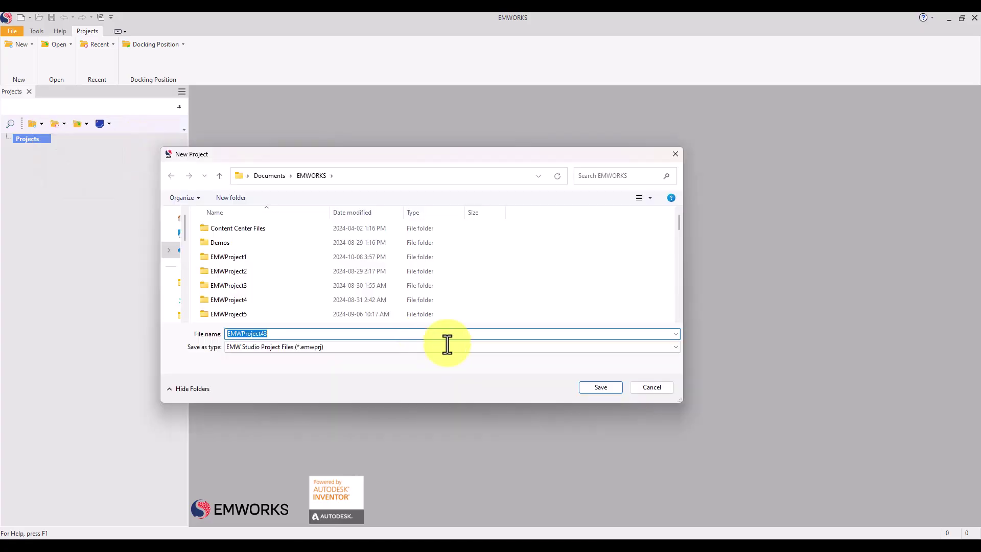
{"action": "left_click", "coordinate": [593, 388]}
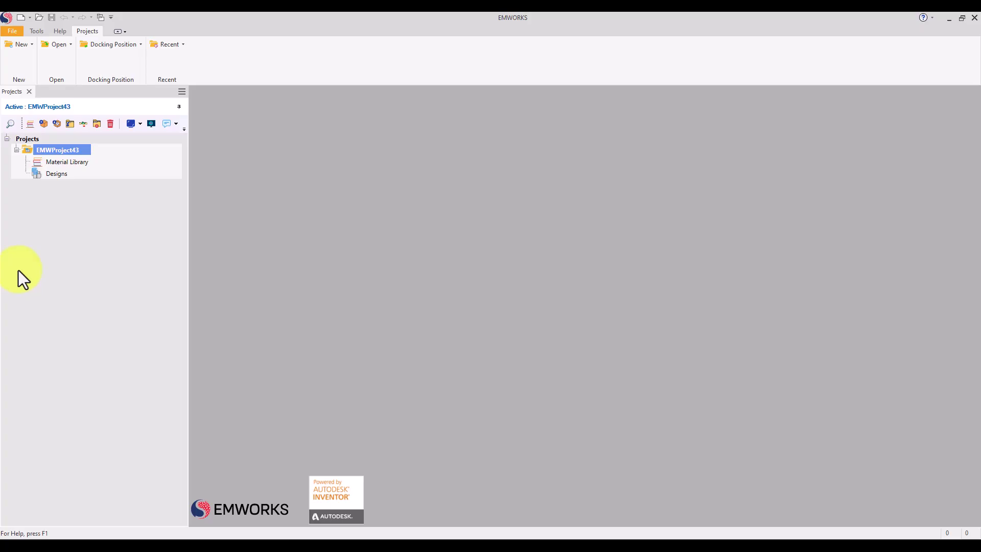
{"action": "right_click", "coordinate": [60, 173]}
{"action": "left_click", "coordinate": [101, 195]}
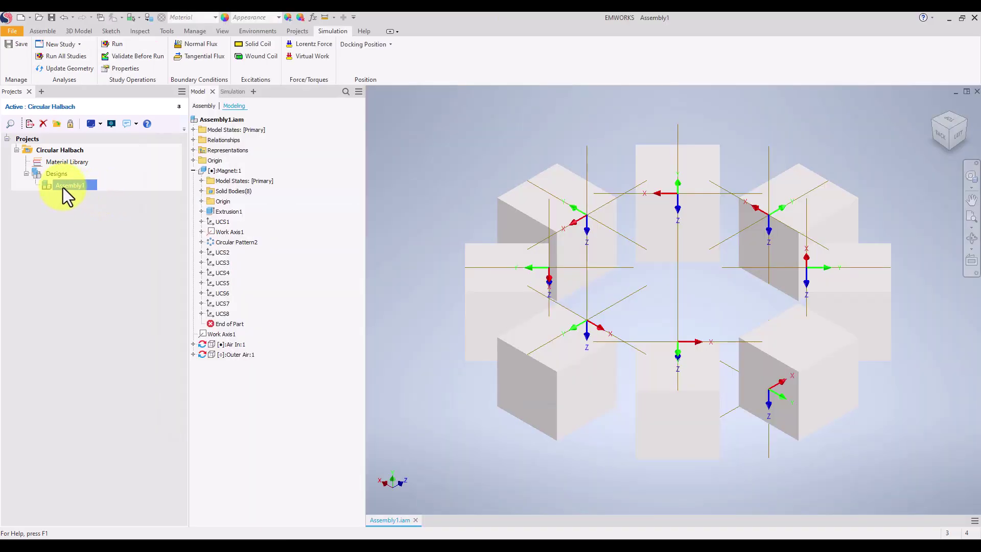
Load the Assembly1 design and show its simulation tree
{"action": "left_click", "coordinate": [62, 188]}
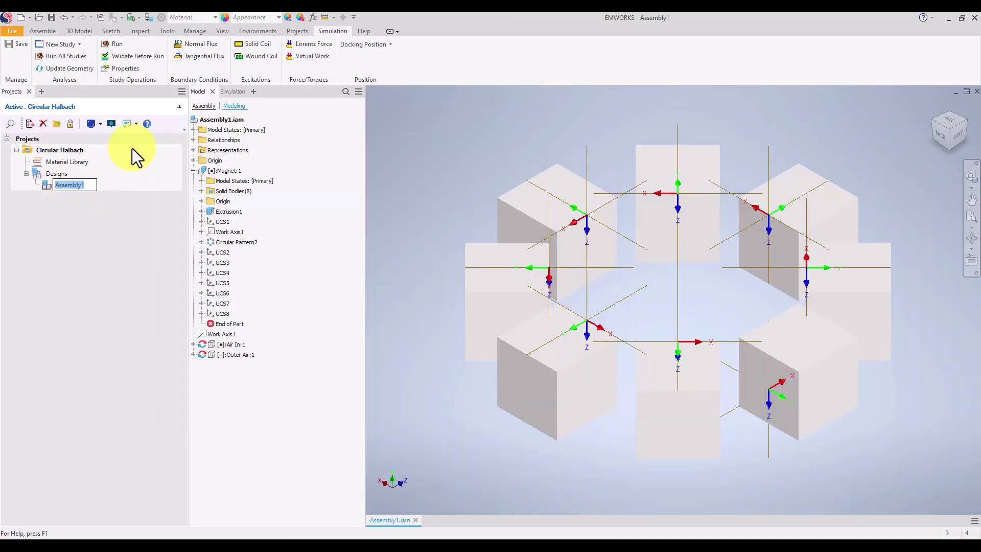
{"action": "left_click", "coordinate": [230, 93]}
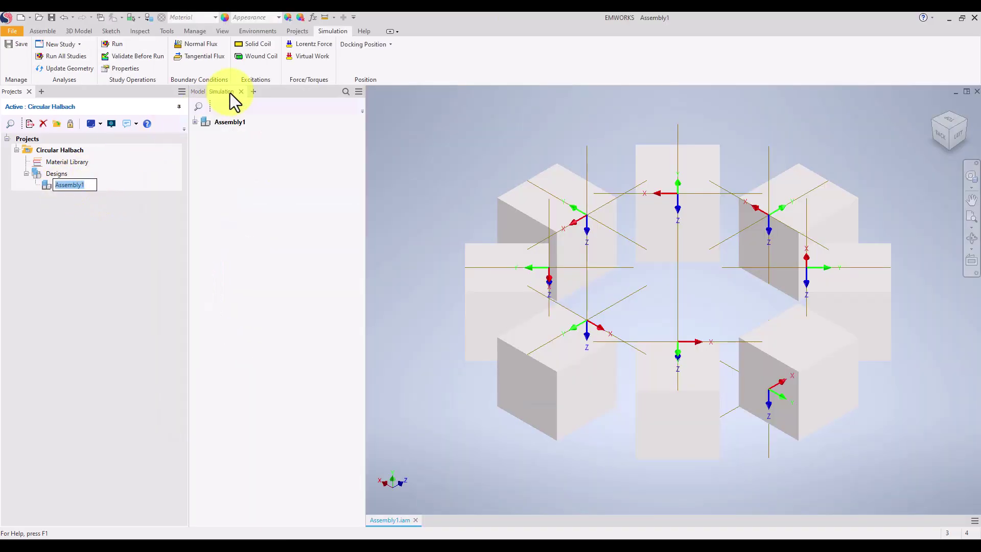
{"action": "left_click", "coordinate": [204, 123]}
Expand Assembly1, Analyses and Set 1 to reveal the materials, mesh and flux density results
{"action": "right_click", "coordinate": [204, 123]}
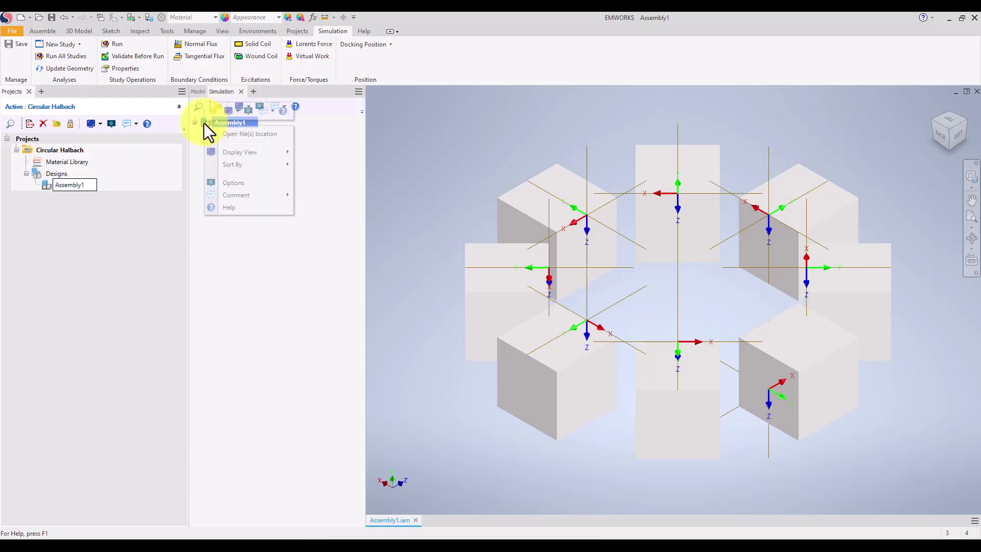
{"action": "left_click", "coordinate": [194, 122]}
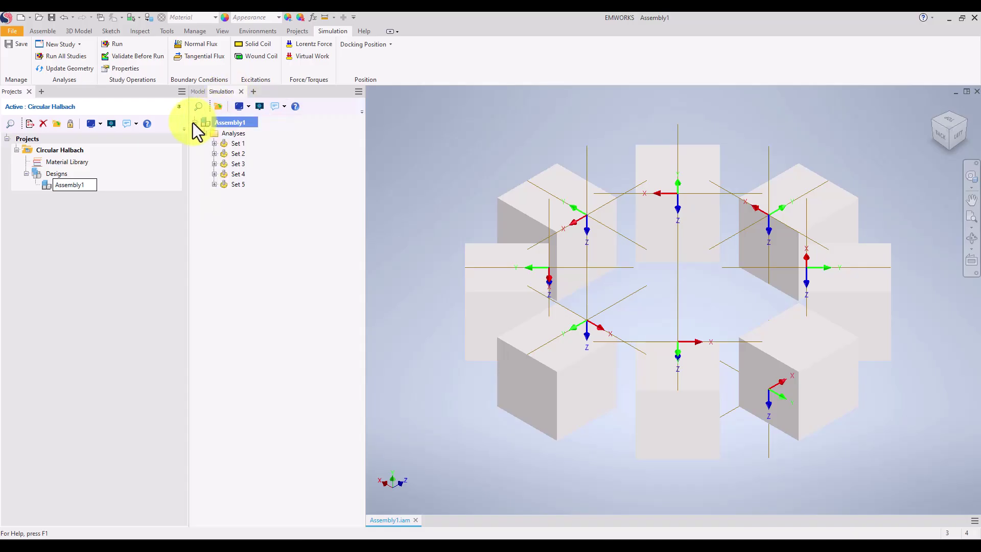
{"action": "right_click", "coordinate": [232, 134]}
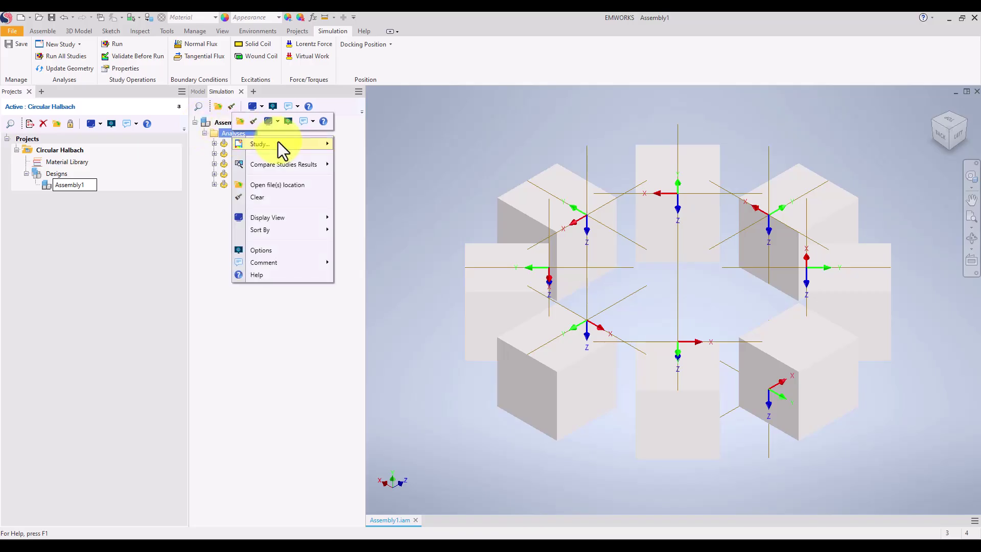
{"action": "mouse_move", "coordinate": [284, 143]}
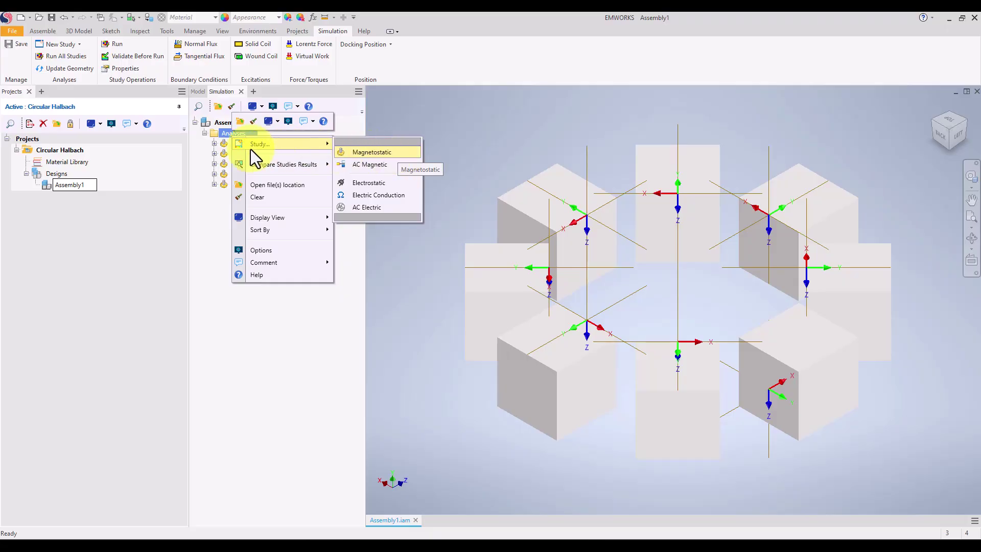
{"action": "left_click", "coordinate": [213, 146]}
{"action": "left_click", "coordinate": [214, 143]}
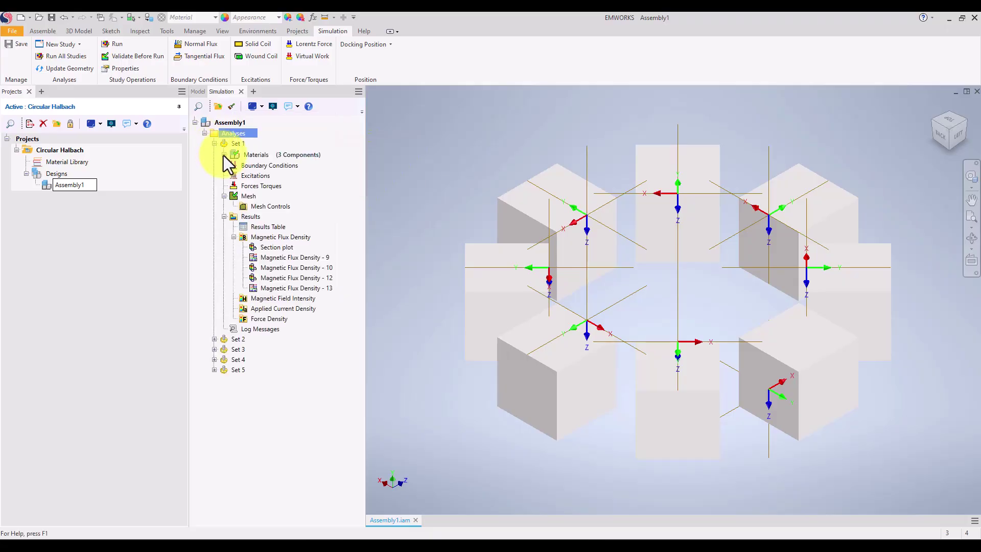
Expand Materials and Magnet:1 and inspect the N52 magnet bodies Solid1 and Solid9
{"action": "left_click", "coordinate": [223, 155]}
{"action": "left_click", "coordinate": [233, 176]}
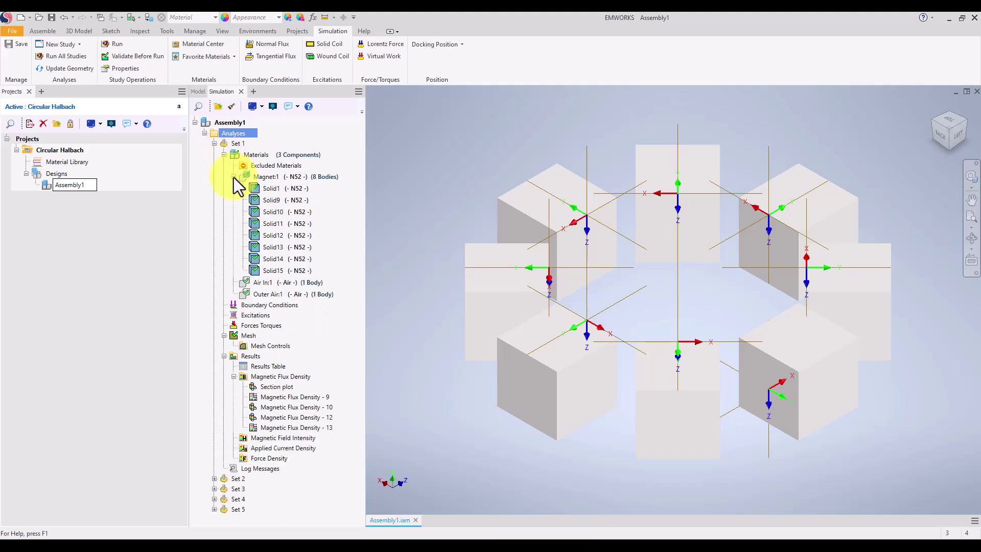
{"action": "left_click", "coordinate": [278, 188]}
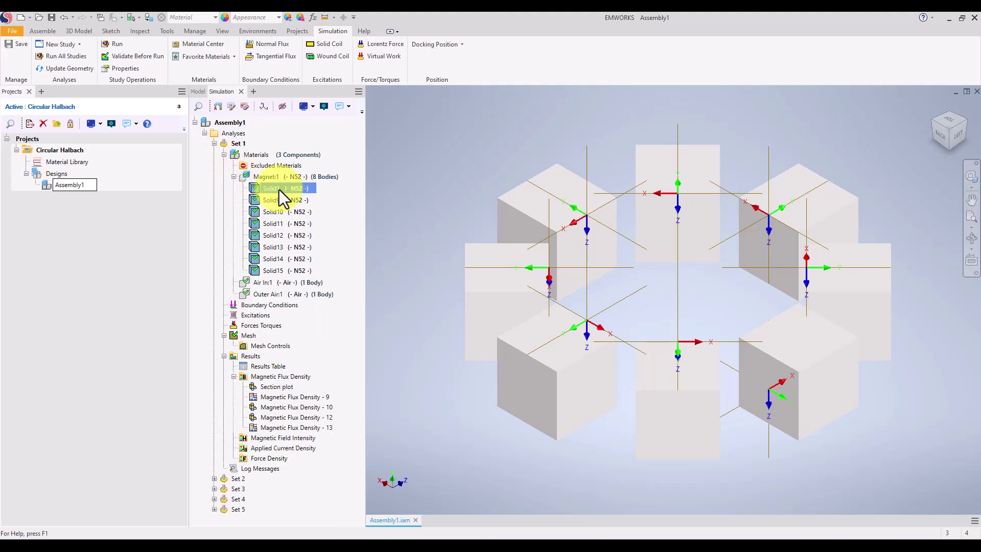
{"action": "left_click", "coordinate": [277, 200], "text": "ctrl"}
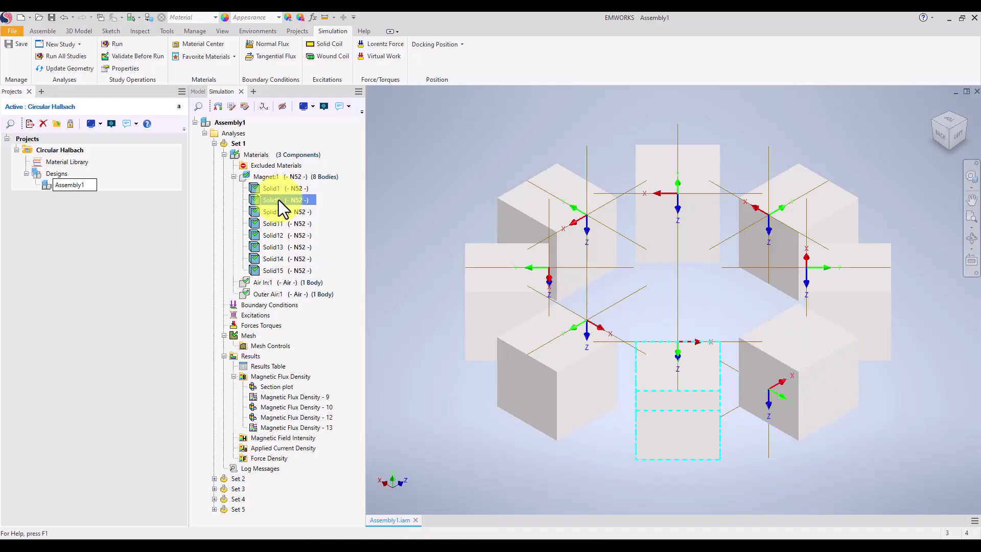
{"action": "left_click", "coordinate": [278, 200]}
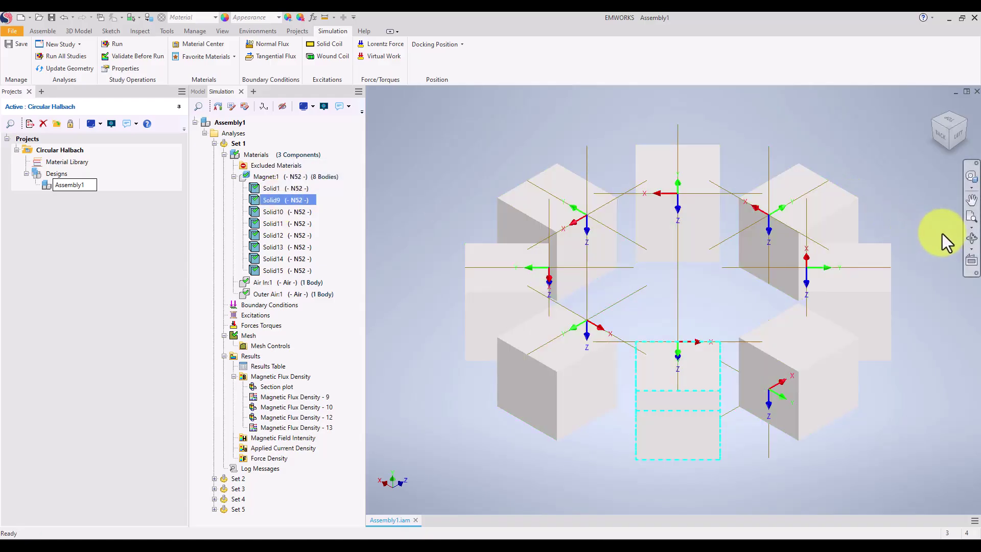
Orbit the magnet ring to a top-down view, collapse Magnet:1 and select Air In:1
{"action": "left_click", "coordinate": [971, 238]}
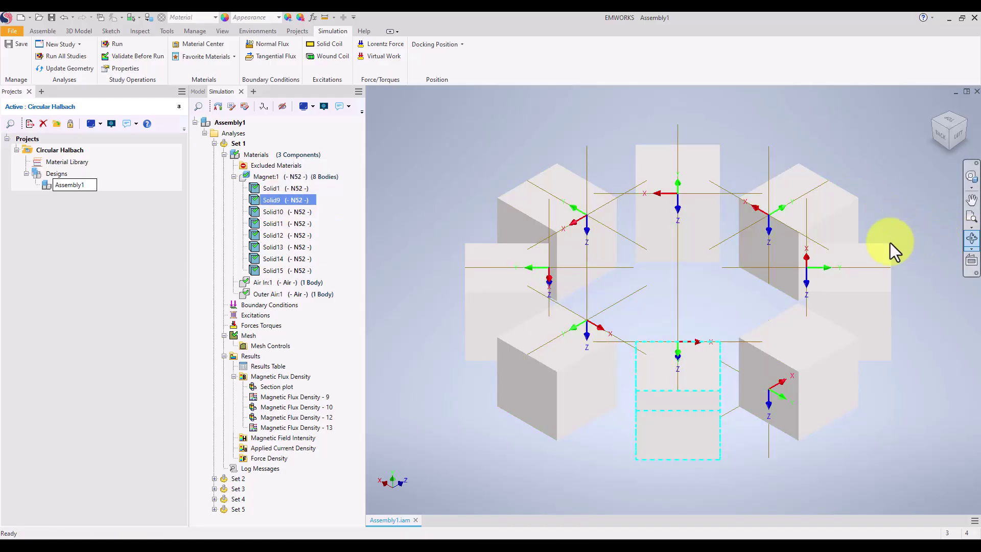
{"action": "left_click_drag", "start_coordinate": [775, 259], "coordinate": [799, 186]}
{"action": "left_click", "coordinate": [970, 239]}
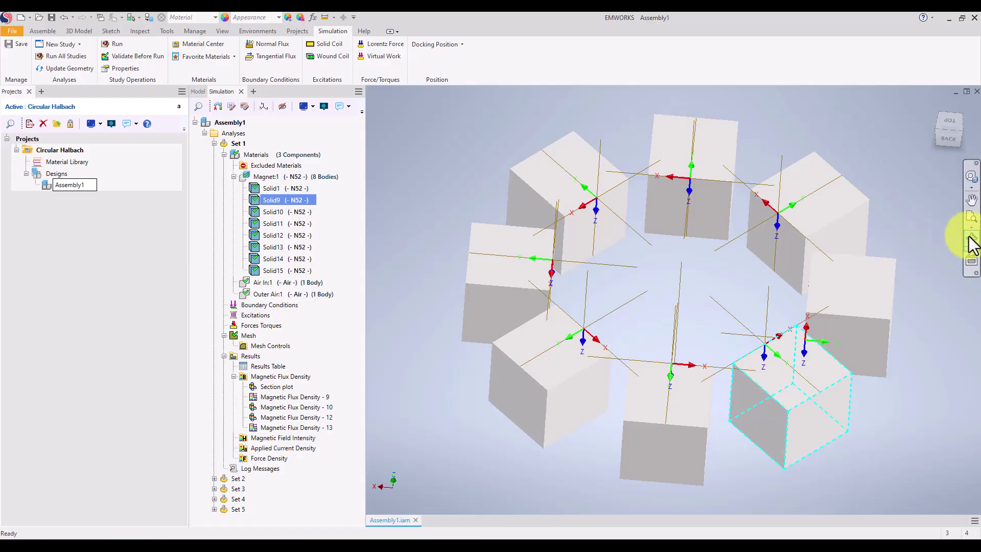
{"action": "left_click", "coordinate": [234, 176]}
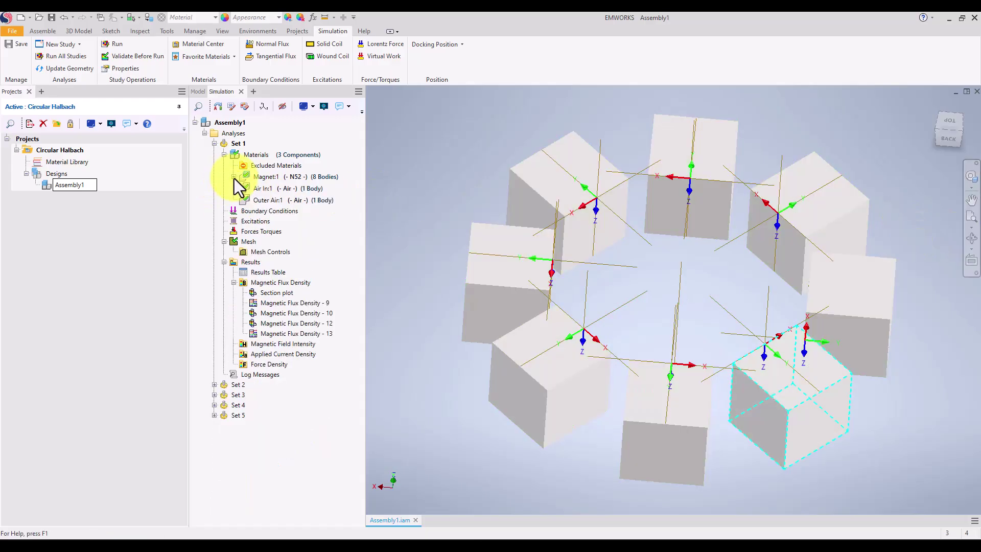
{"action": "left_click", "coordinate": [268, 188]}
{"action": "right_click", "coordinate": [268, 189]}
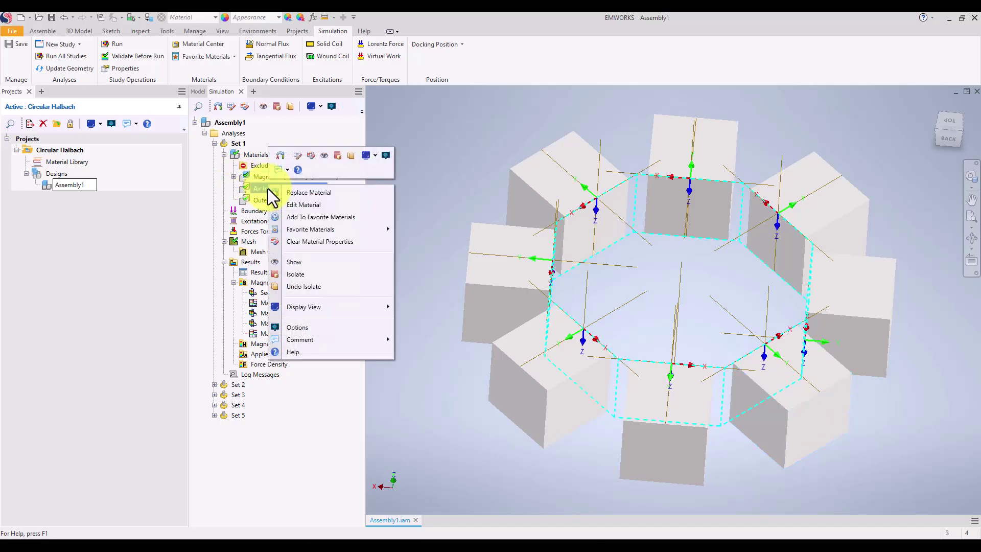
{"action": "left_click", "coordinate": [357, 193]}
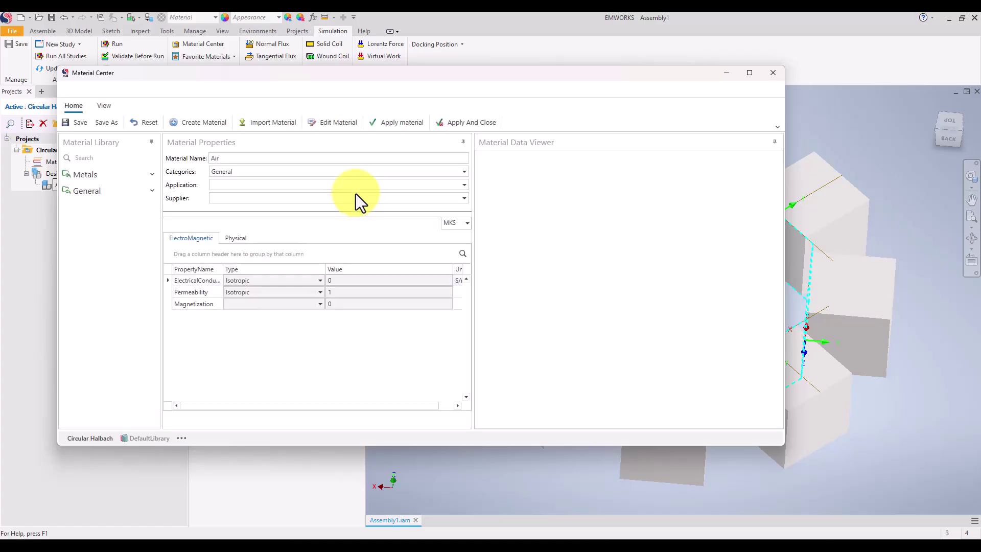
{"action": "left_click_drag", "start_coordinate": [337, 75], "coordinate": [410, 93]}
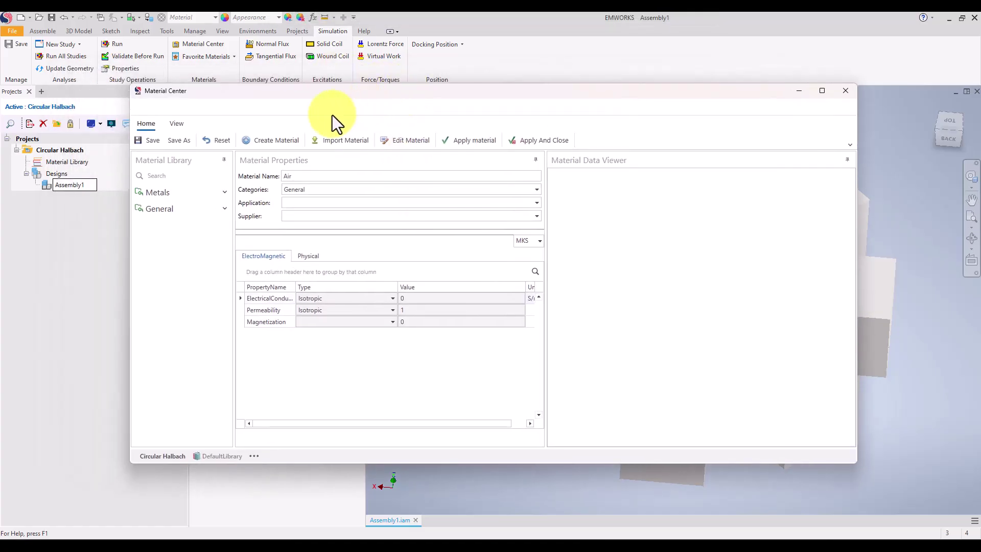
{"action": "left_click", "coordinate": [227, 193]}
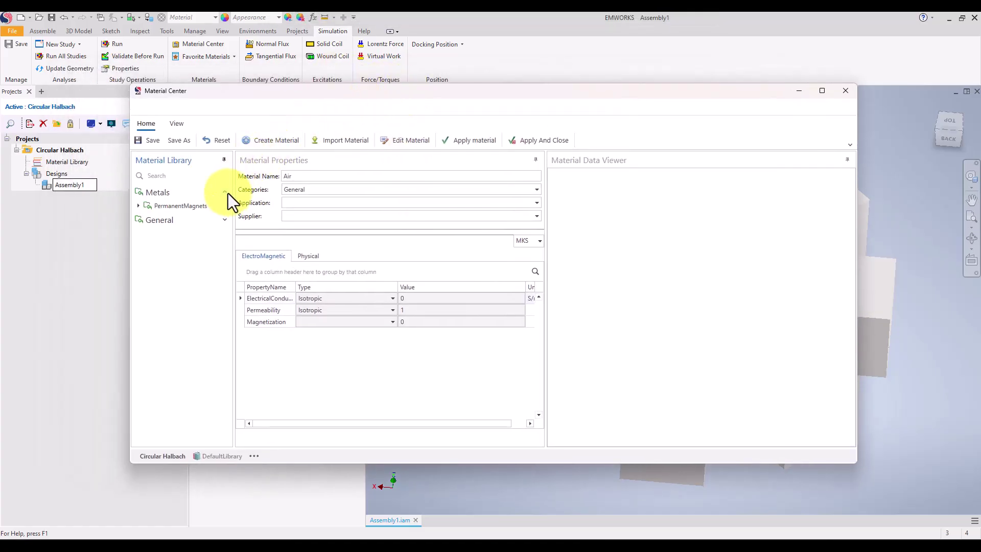
{"action": "left_click", "coordinate": [151, 221]}
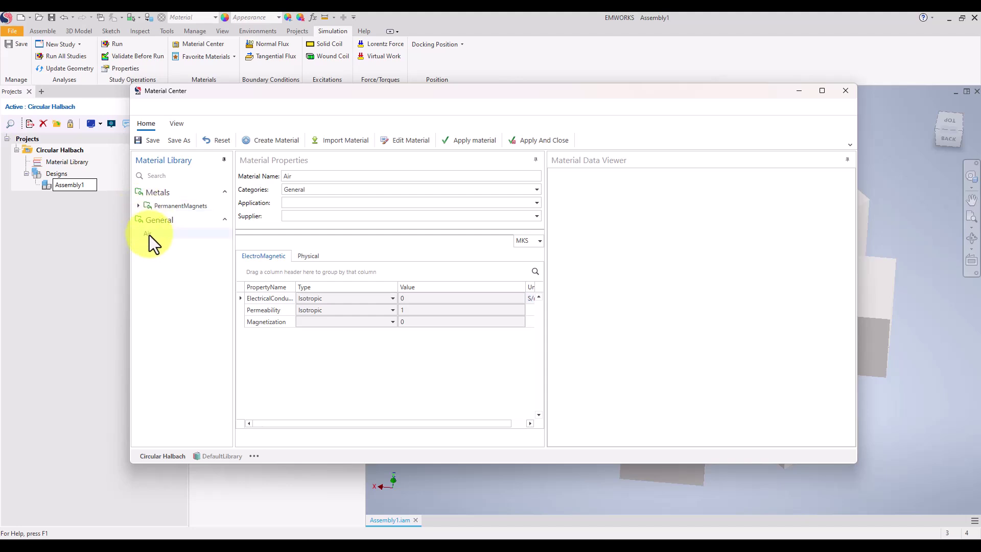
{"action": "left_click", "coordinate": [141, 206]}
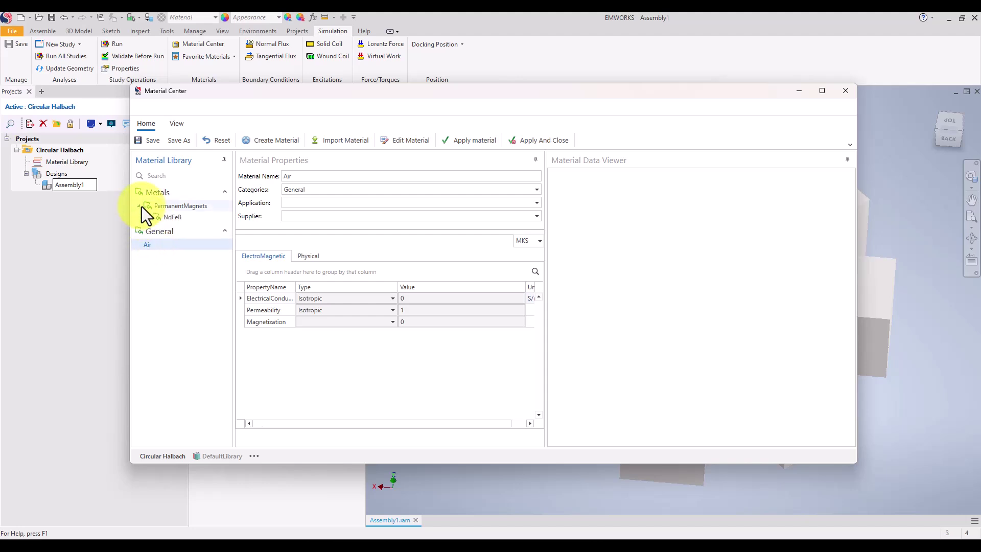
{"action": "left_click", "coordinate": [142, 216]}
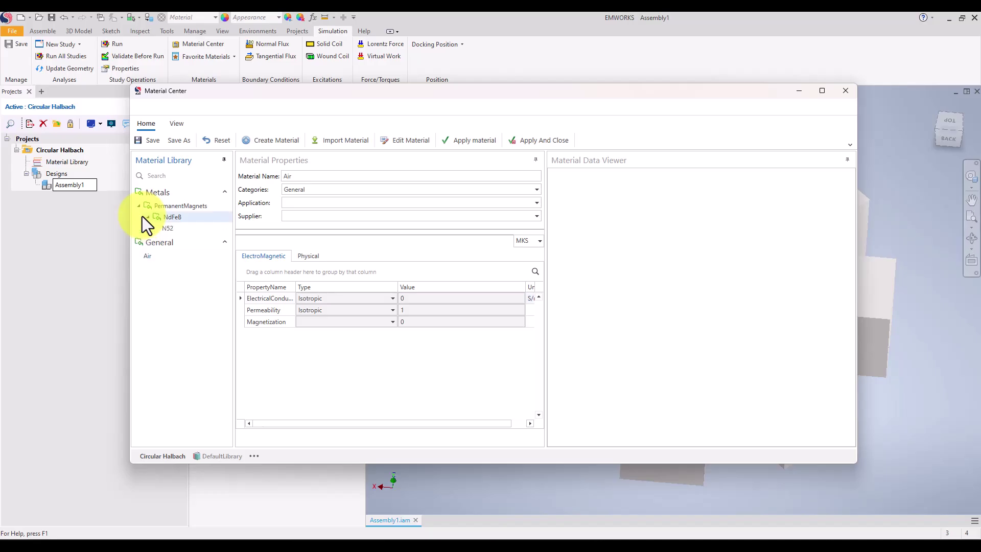
{"action": "left_click", "coordinate": [845, 92]}
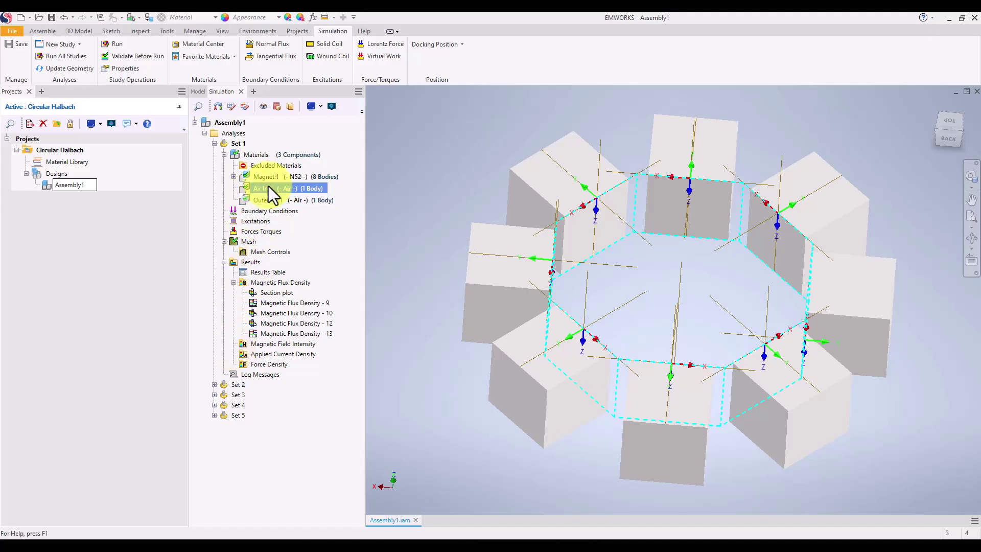
{"action": "left_click", "coordinate": [234, 177]}
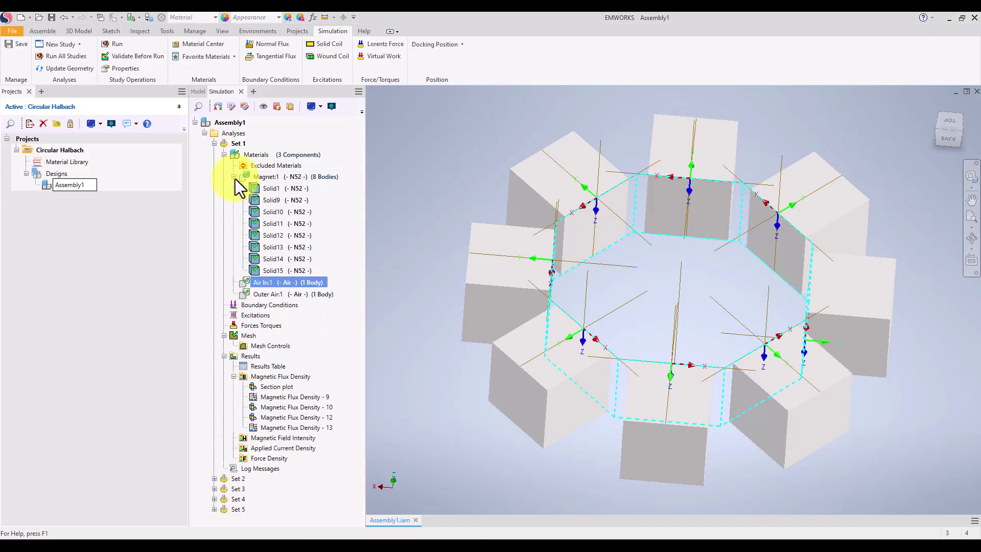
{"action": "left_click", "coordinate": [273, 188]}
{"action": "right_click", "coordinate": [273, 189]}
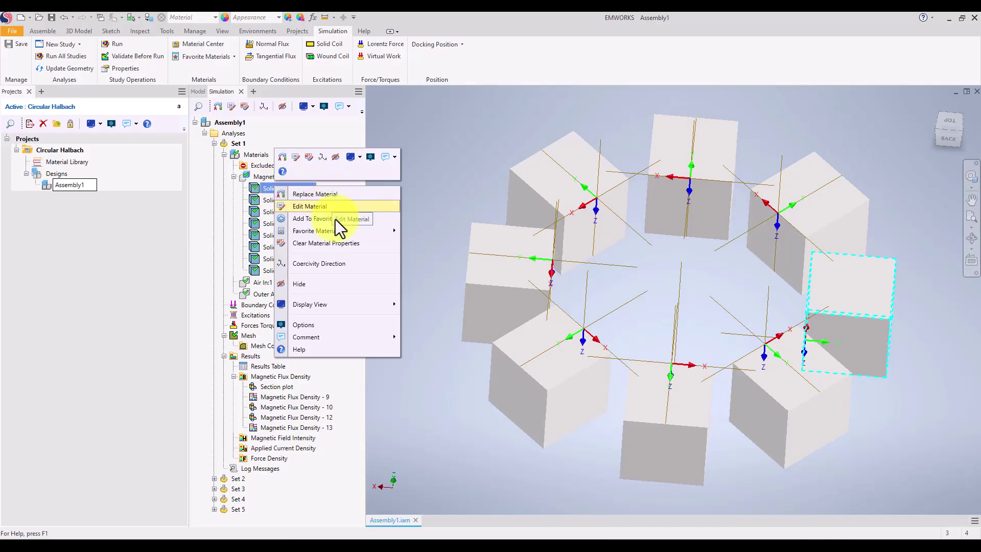
{"action": "left_click", "coordinate": [231, 179]}
{"action": "left_click", "coordinate": [252, 210]}
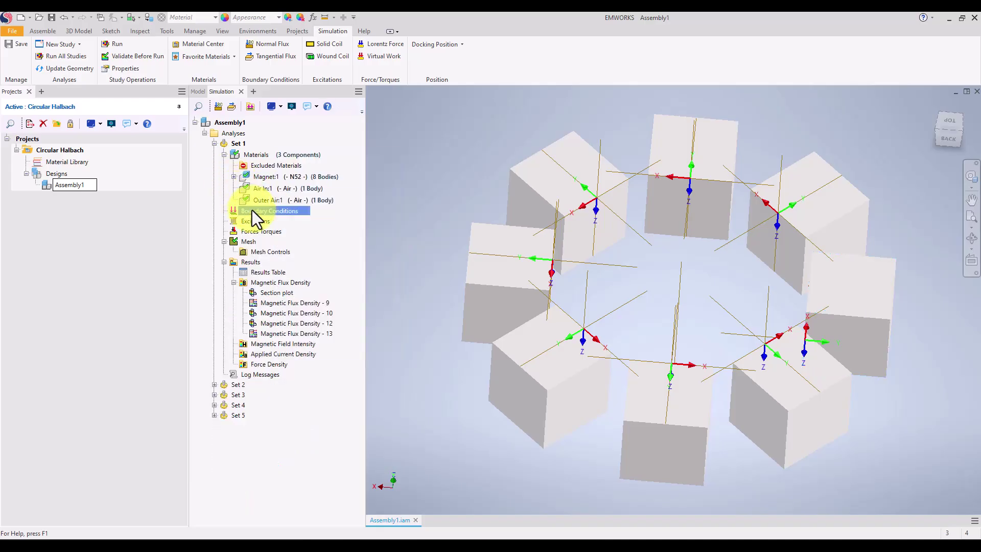
{"action": "right_click", "coordinate": [252, 210]}
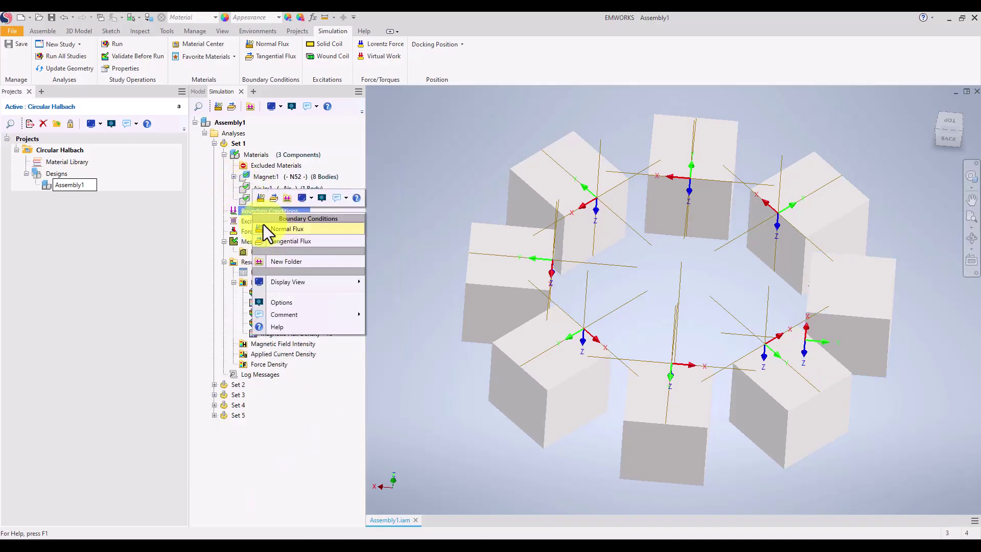
{"action": "left_click", "coordinate": [247, 221]}
{"action": "right_click", "coordinate": [247, 222]}
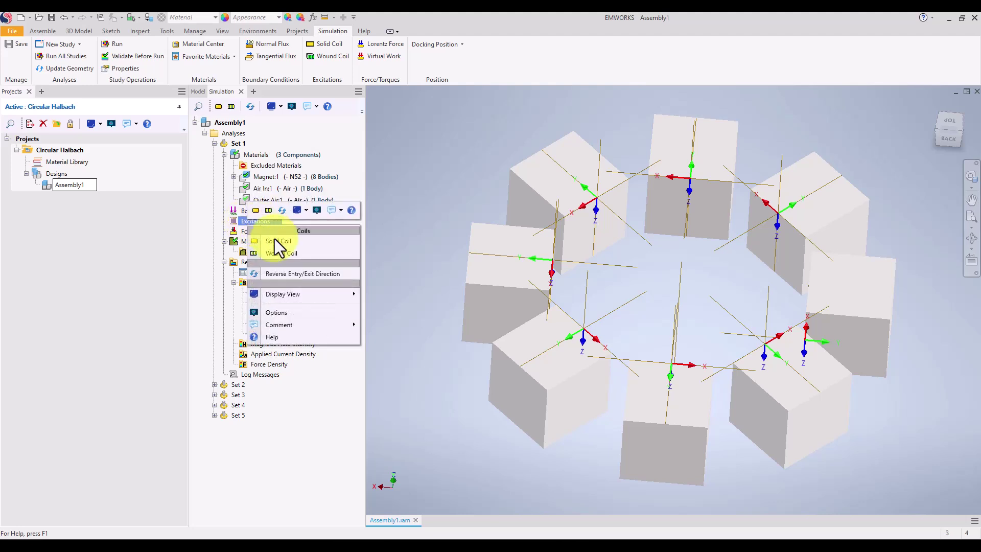
{"action": "left_click", "coordinate": [244, 231]}
{"action": "right_click", "coordinate": [244, 232]}
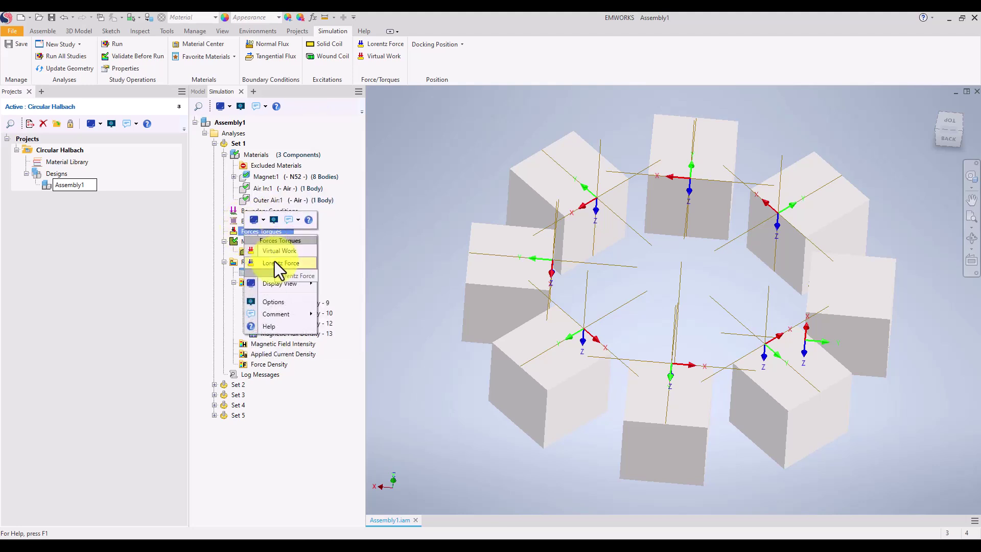
{"action": "left_click", "coordinate": [241, 241]}
{"action": "right_click", "coordinate": [241, 241]}
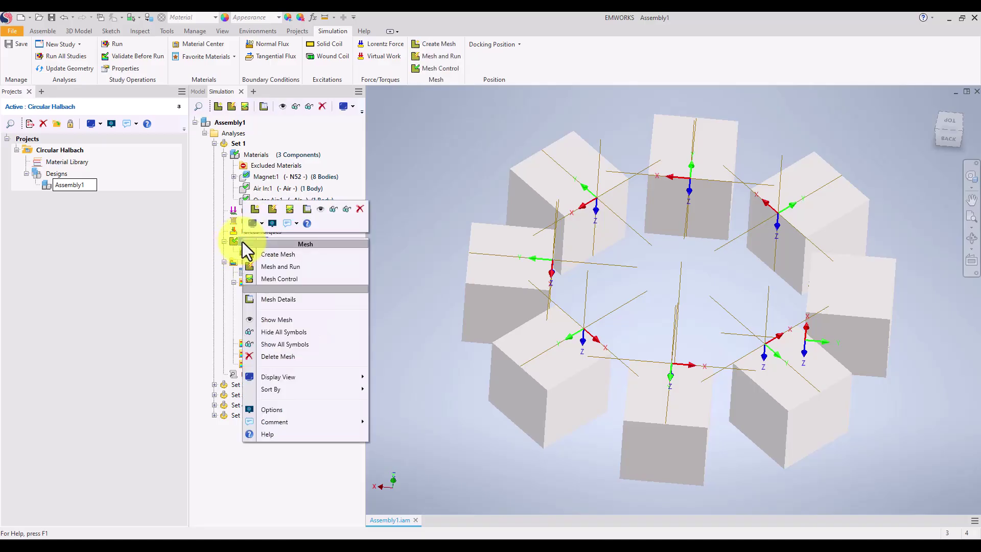
{"action": "left_click", "coordinate": [274, 320]}
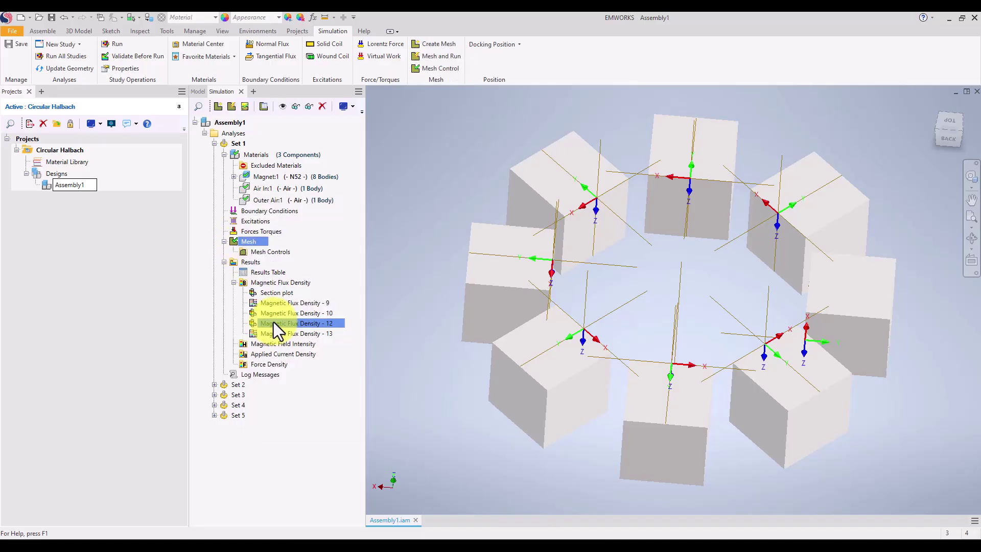
{"action": "middle_click_drag", "start_coordinate": [406, 285], "coordinate": [579, 209], "text": "shift"}
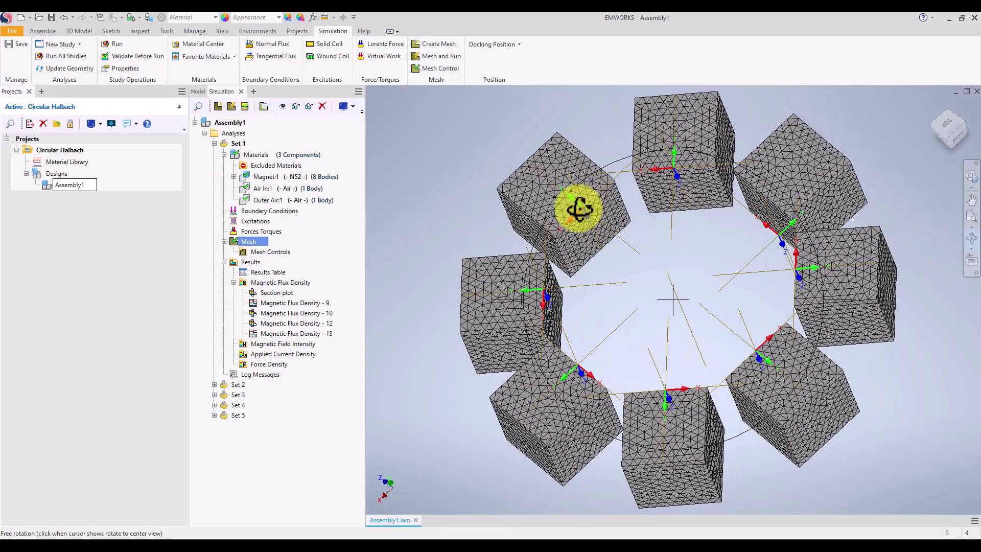
{"action": "right_click", "coordinate": [250, 240]}
{"action": "left_click", "coordinate": [301, 318]}
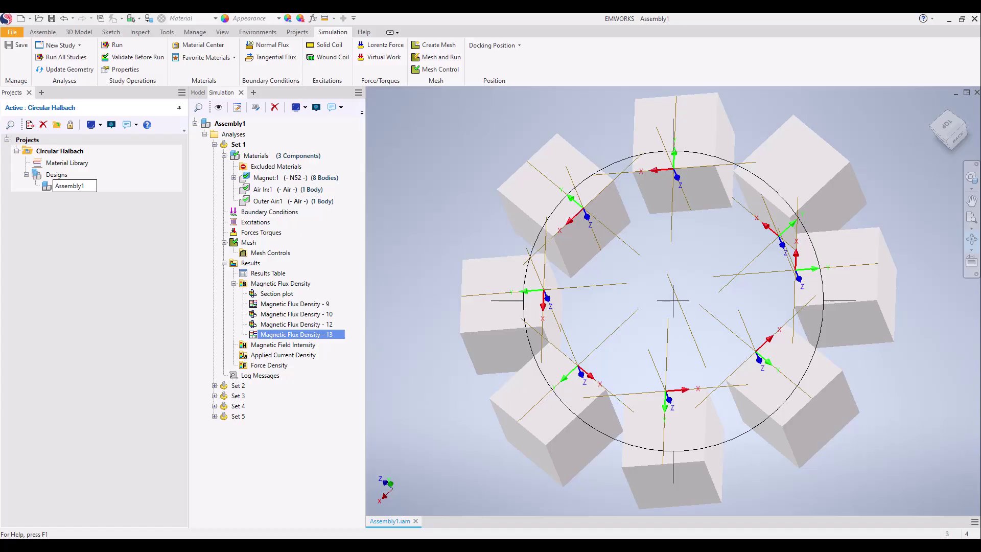
{"action": "left_click", "coordinate": [257, 271]}
{"action": "left_click", "coordinate": [253, 243]}
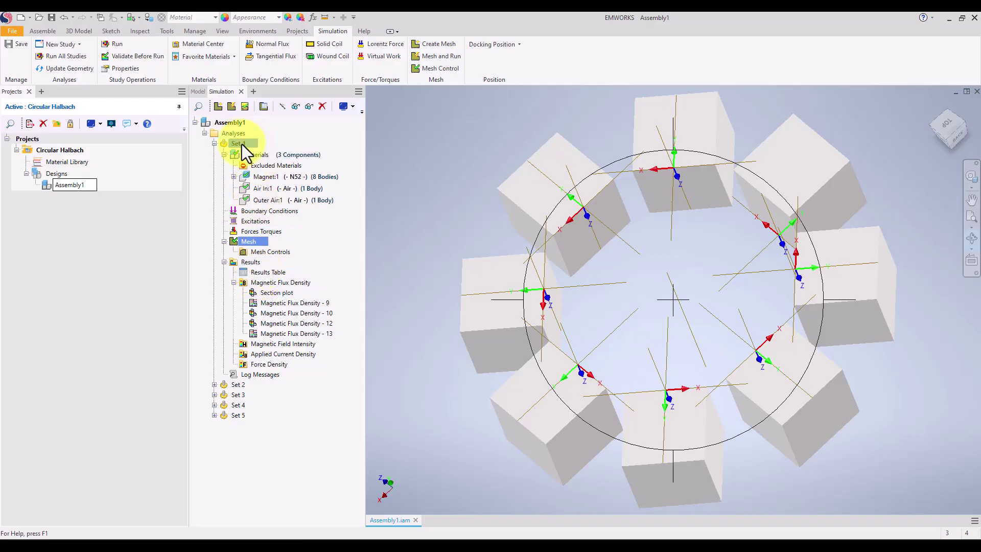
{"action": "right_click", "coordinate": [241, 144]}
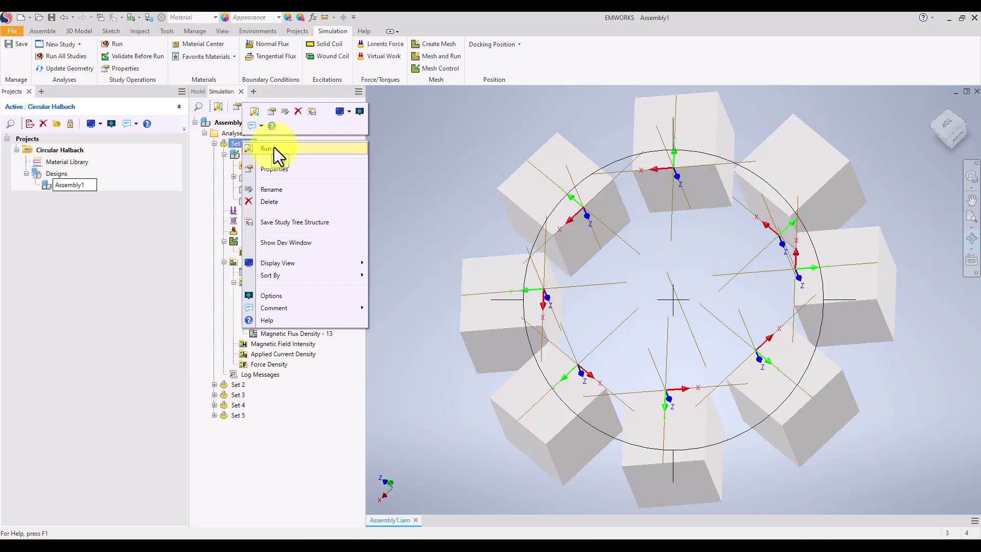
{"action": "left_click", "coordinate": [206, 258]}
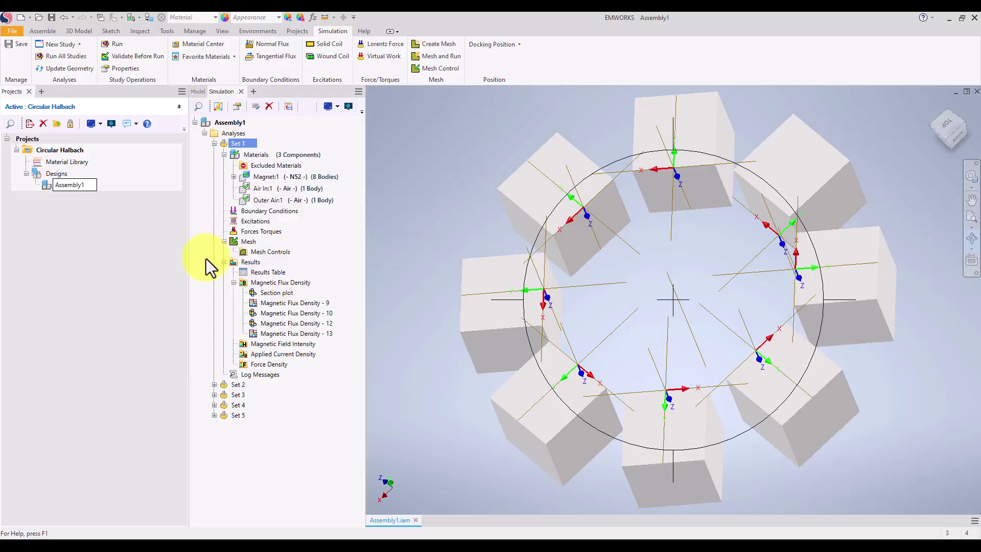
{"action": "left_click", "coordinate": [258, 275]}
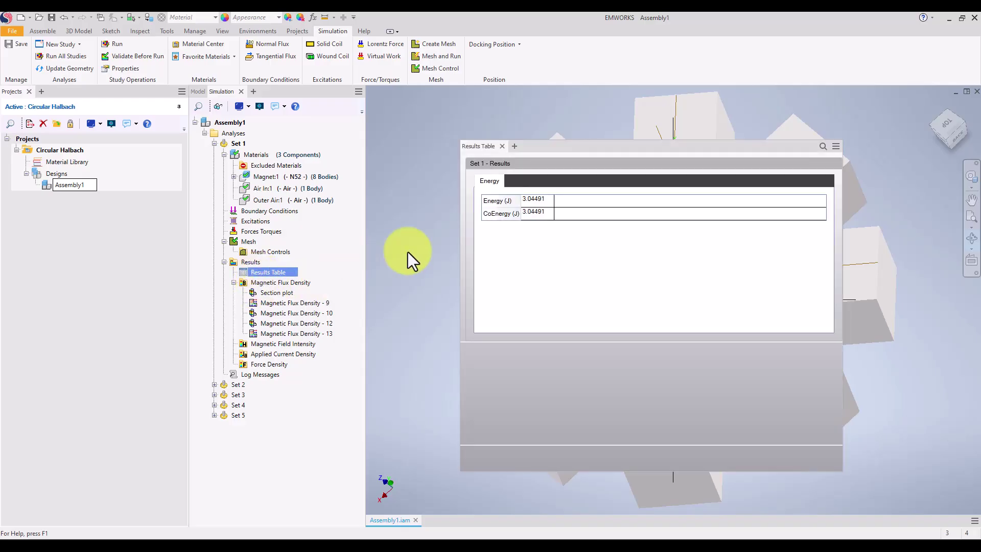
{"action": "left_click", "coordinate": [547, 200]}
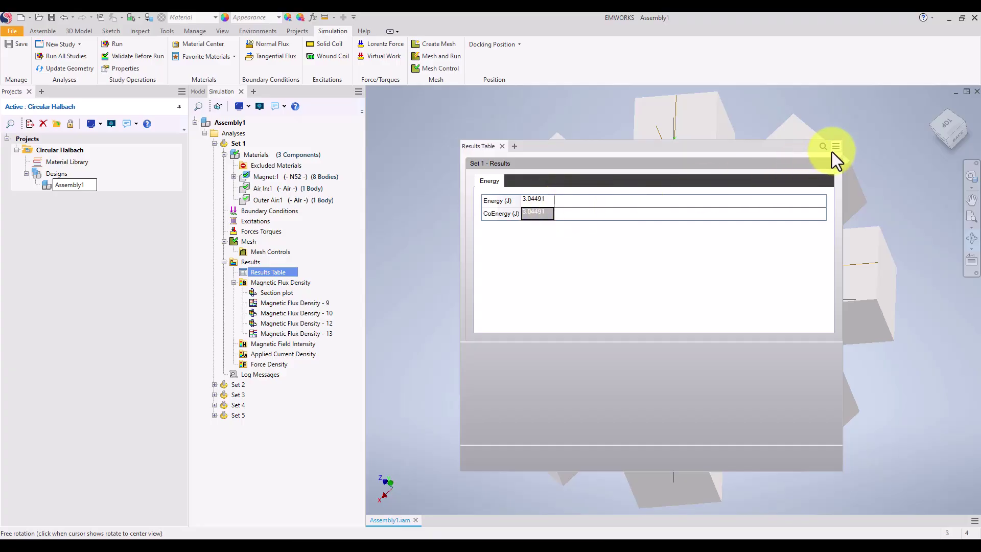
{"action": "left_click", "coordinate": [503, 147]}
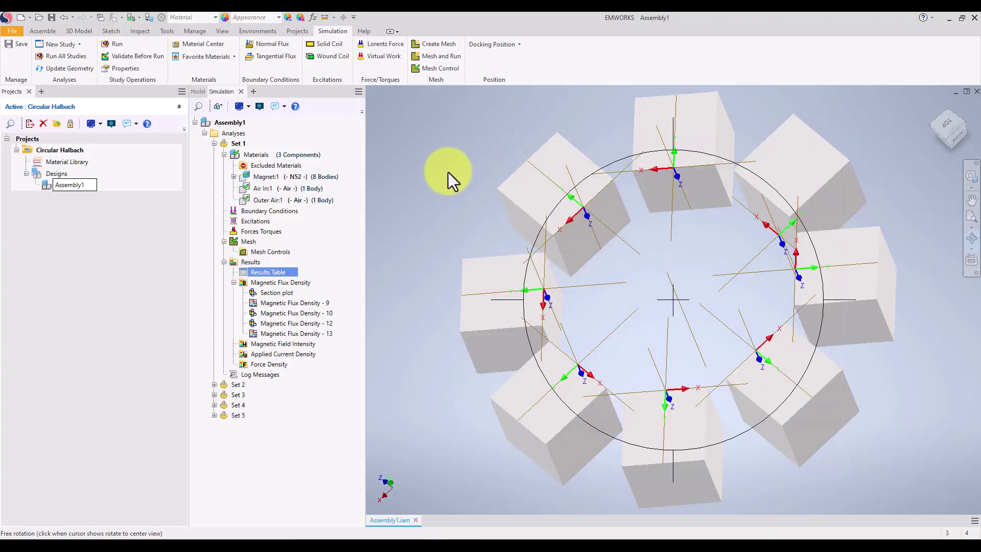
{"action": "left_click", "coordinate": [289, 303]}
{"action": "double_click", "coordinate": [291, 313]}
{"action": "left_click_drag", "start_coordinate": [710, 306], "coordinate": [843, 197]}
{"action": "left_click_drag", "start_coordinate": [541, 301], "coordinate": [546, 323]}
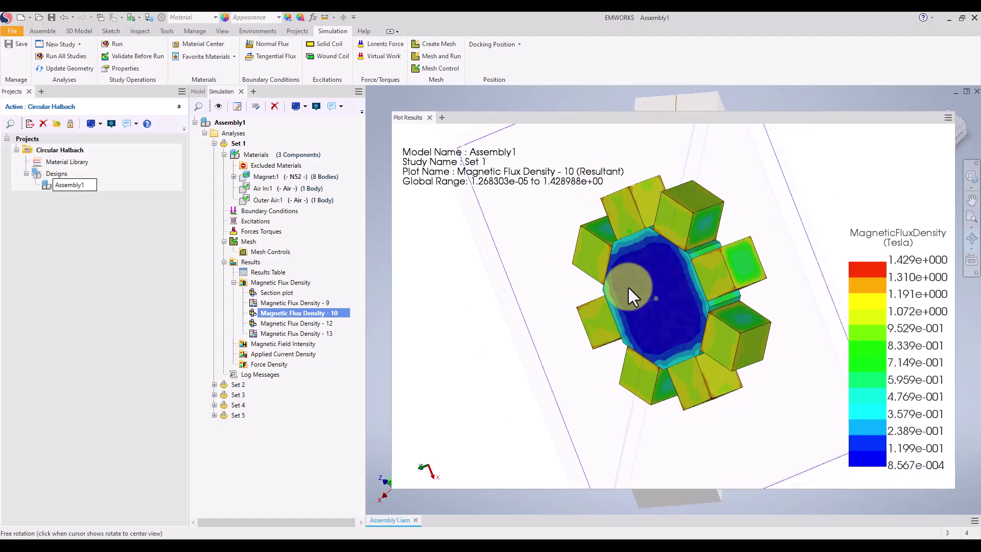
{"action": "left_click", "coordinate": [676, 292]}
{"action": "left_click", "coordinate": [745, 280]}
{"action": "left_click_drag", "start_coordinate": [745, 280], "coordinate": [630, 309]}
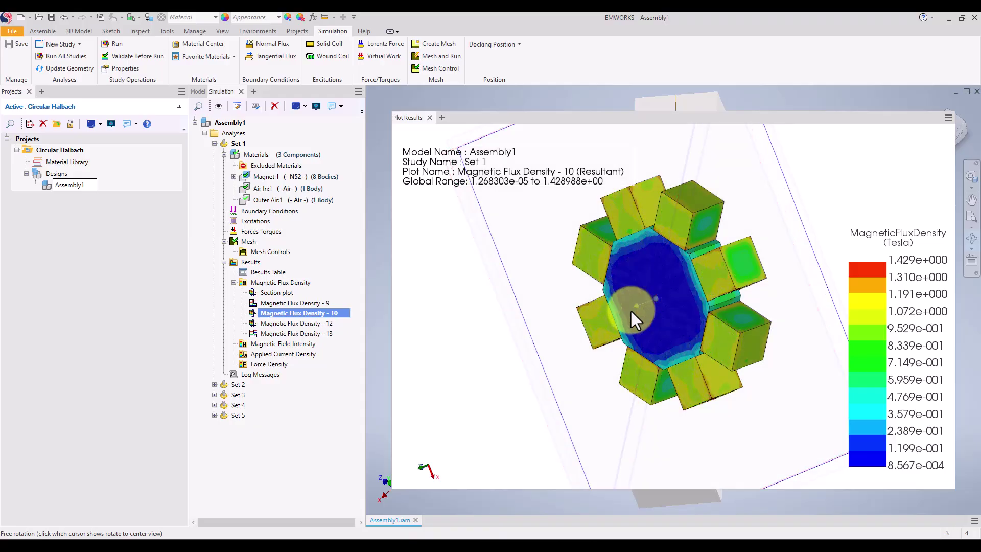
{"action": "left_click", "coordinate": [430, 118]}
{"action": "left_click", "coordinate": [286, 333], "text": "ctrl"}
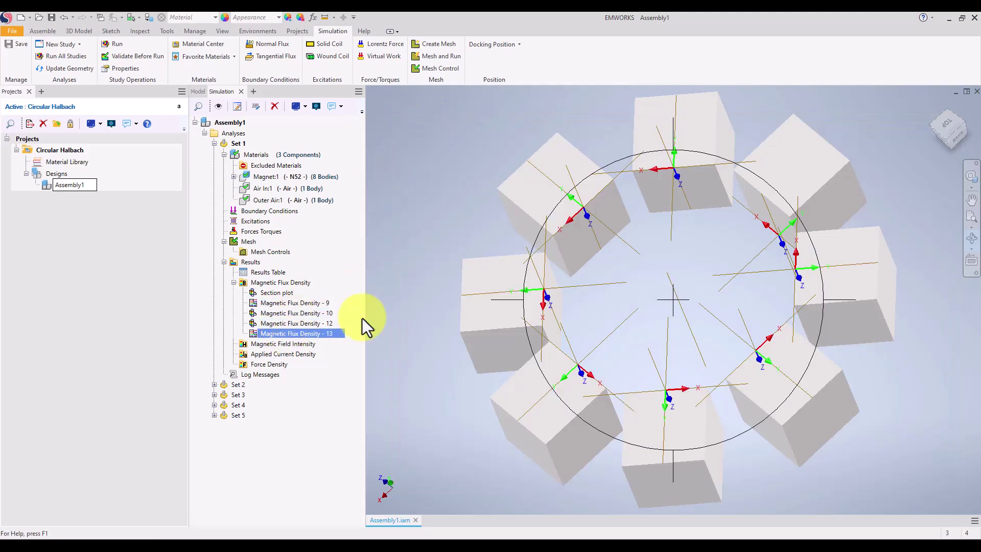
{"action": "double_click", "coordinate": [307, 333]}
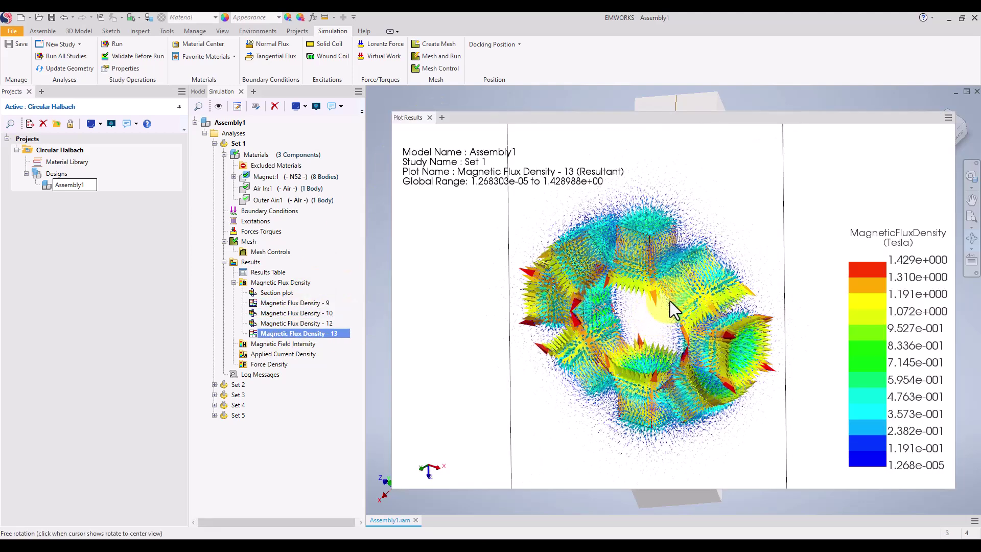
{"action": "mouse_move", "coordinate": [703, 280]}
{"action": "left_mouse_down"}
{"action": "mouse_move", "coordinate": [762, 278]}
{"action": "mouse_move", "coordinate": [702, 281]}
{"action": "left_mouse_up"}
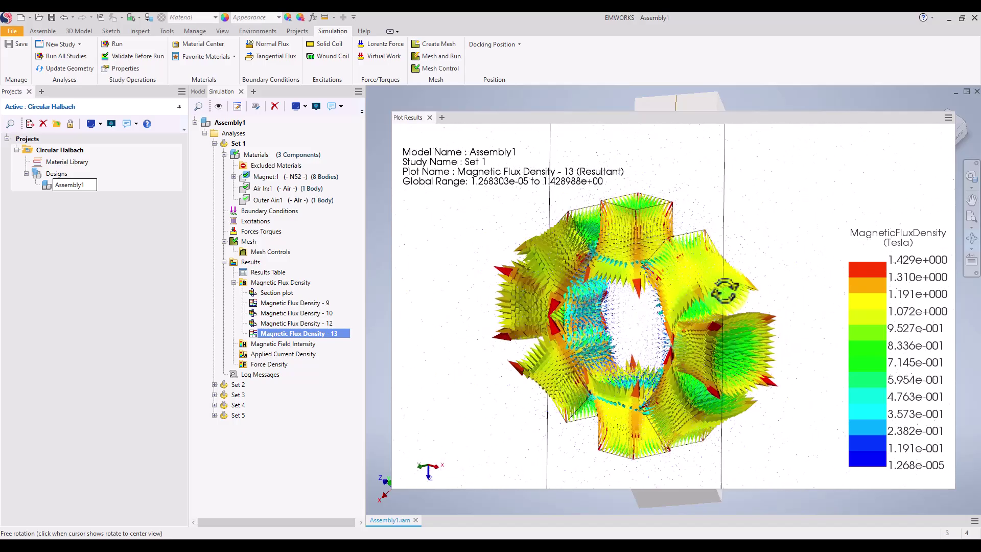
{"action": "left_click", "coordinate": [725, 290]}
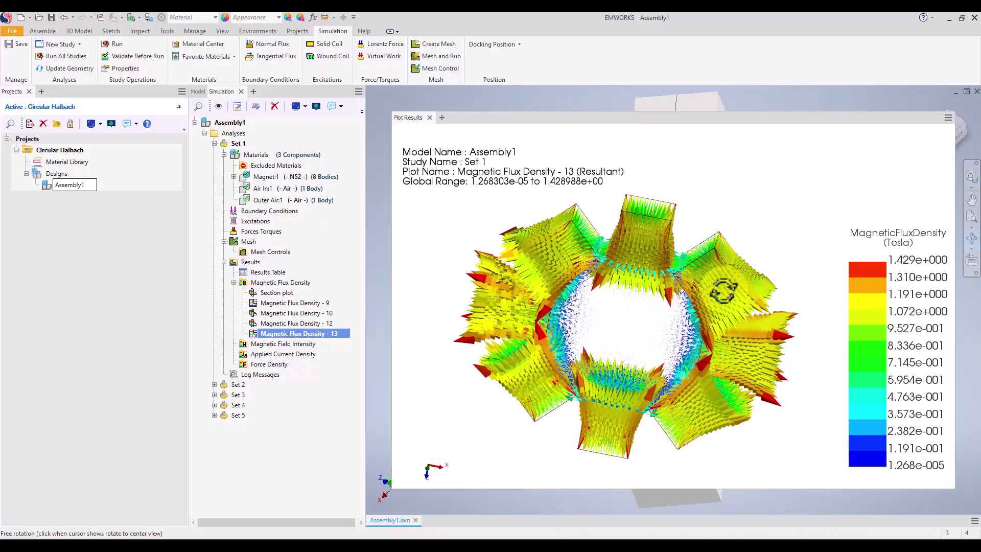
{"action": "left_click", "coordinate": [670, 298]}
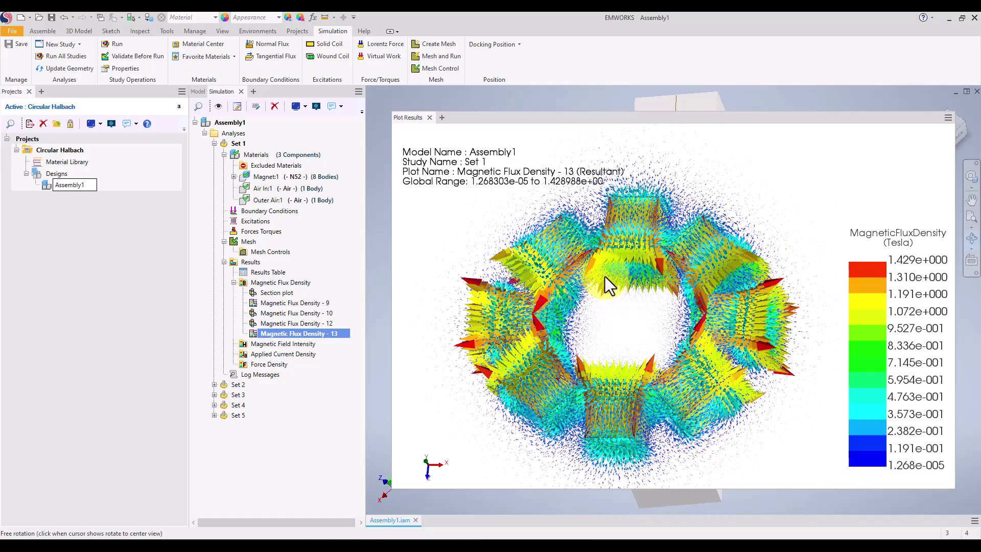
{"action": "left_click", "coordinate": [430, 117]}
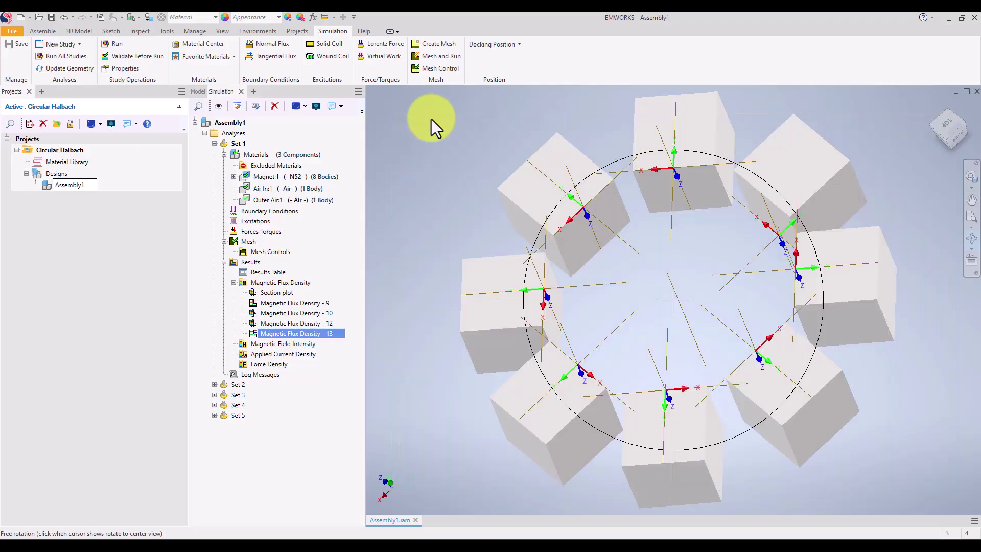